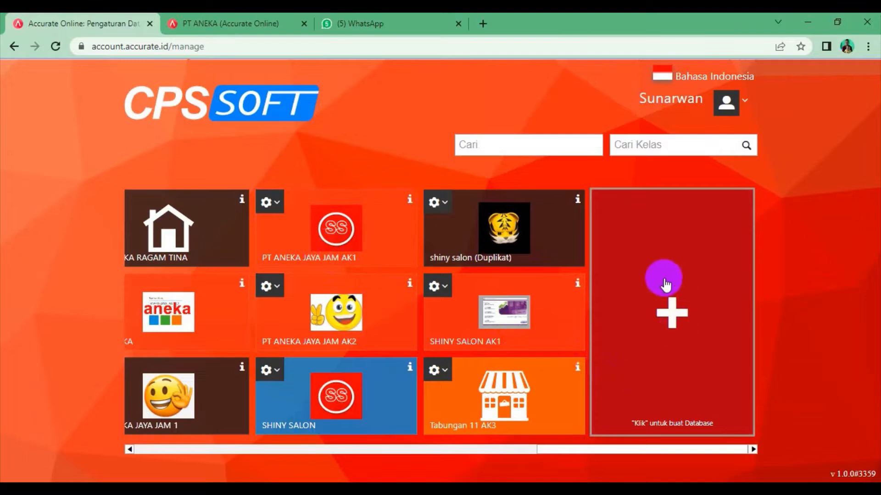
# Start a new database with a red background and the alias PT ANEKA
pyautogui.click(663, 307)
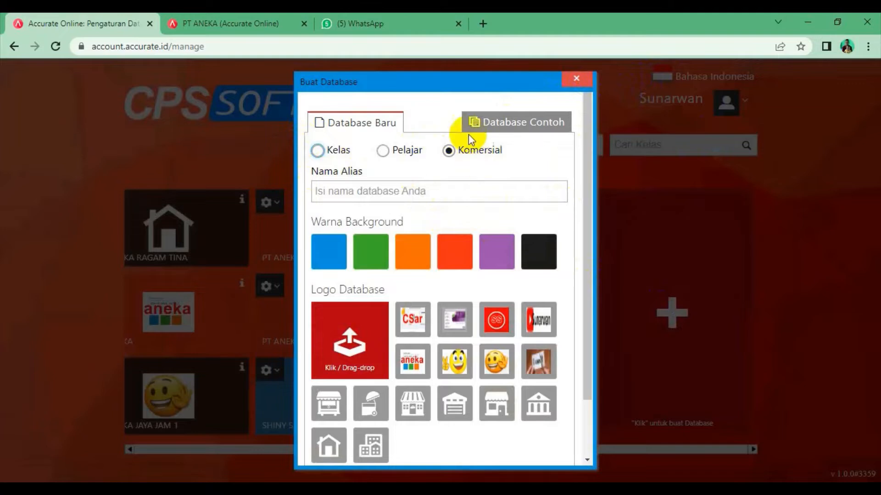
pyautogui.click(452, 252)
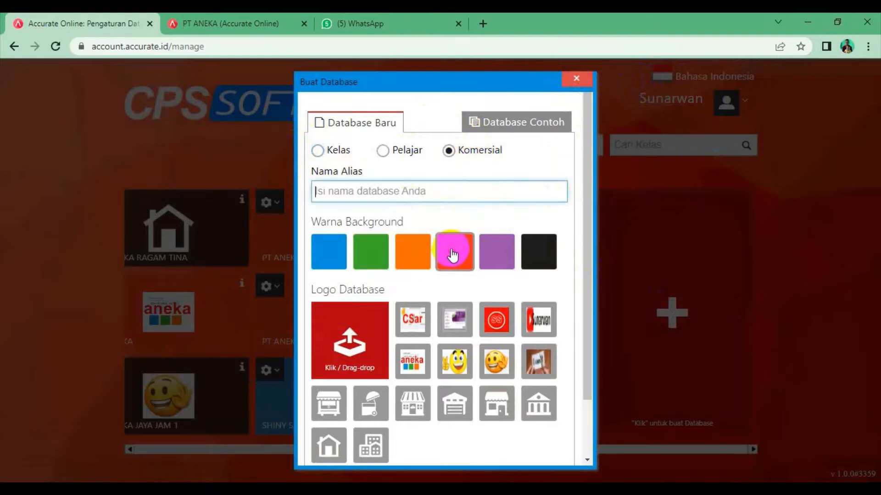
pyautogui.click(418, 183)
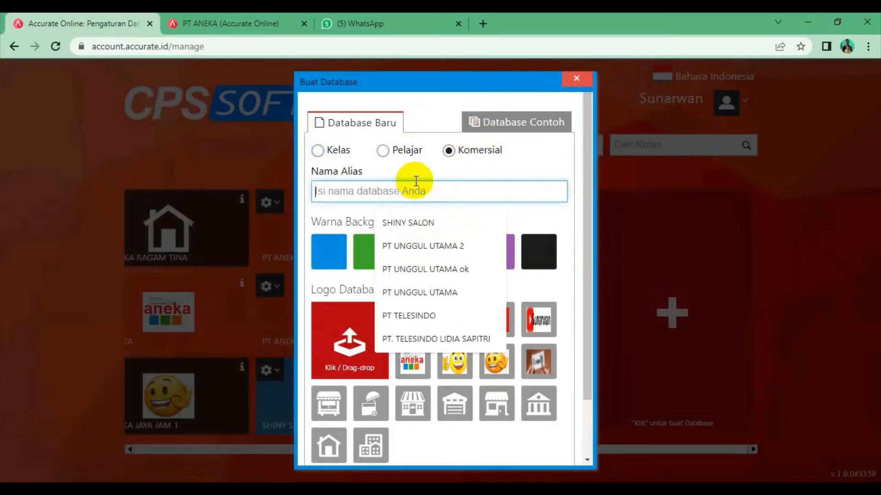
pyautogui.write('PR')
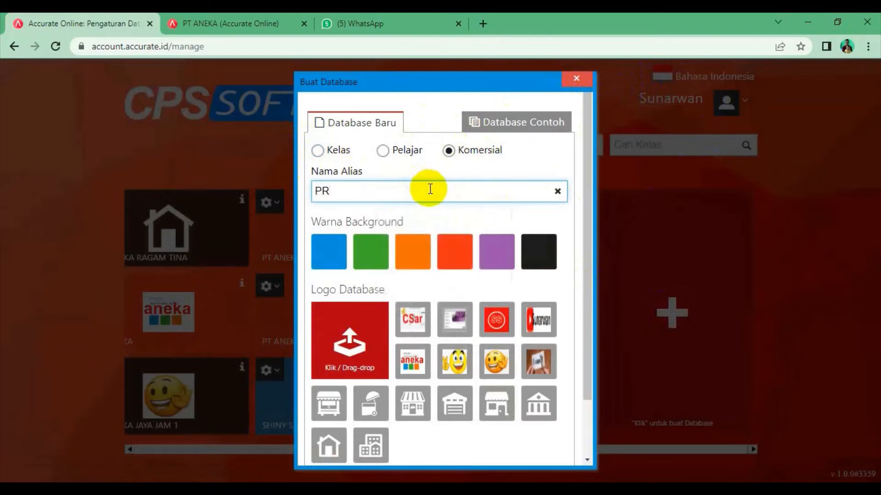
pyautogui.press('BackSpace')
pyautogui.write('T ANEKA')
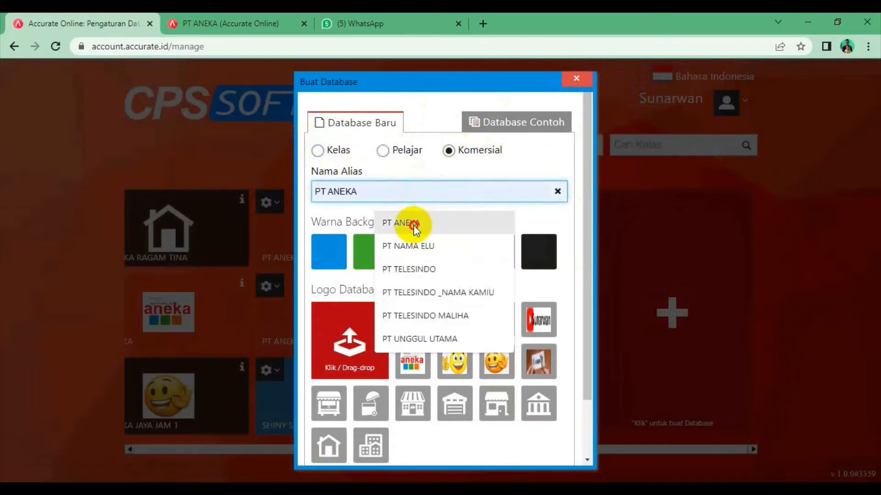
pyautogui.click(412, 223)
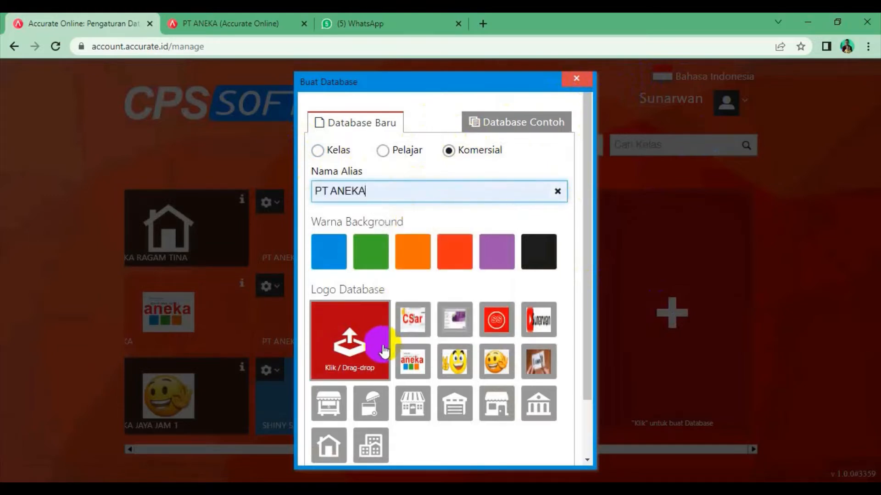
# Use the aneka image as the logo, save the database, and open PT ANEKA
pyautogui.click(421, 372)
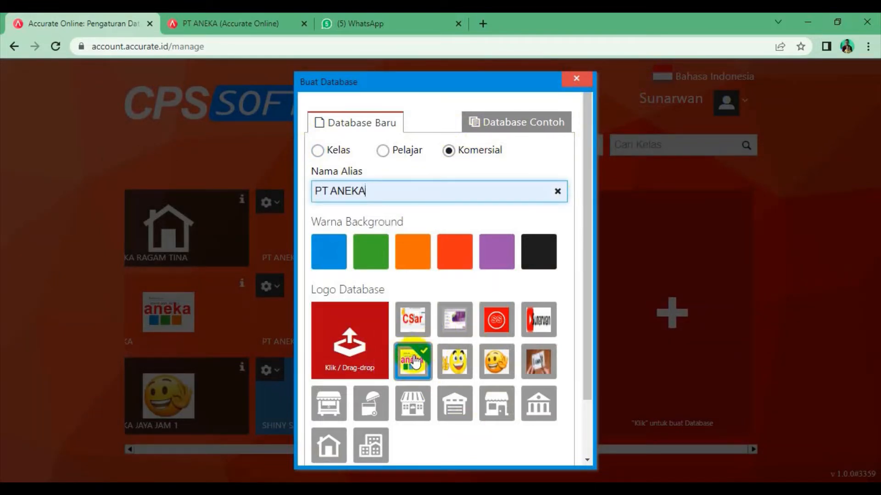
pyautogui.scroll(-2, 415, 360)
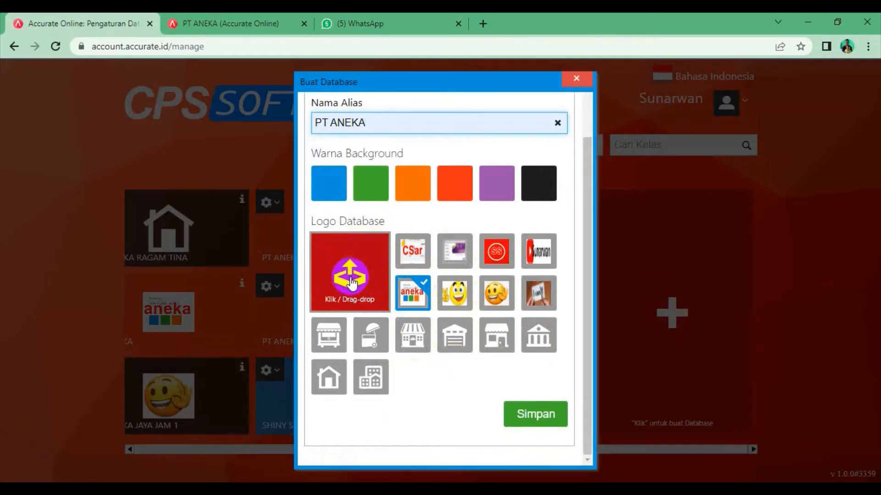
pyautogui.click(535, 415)
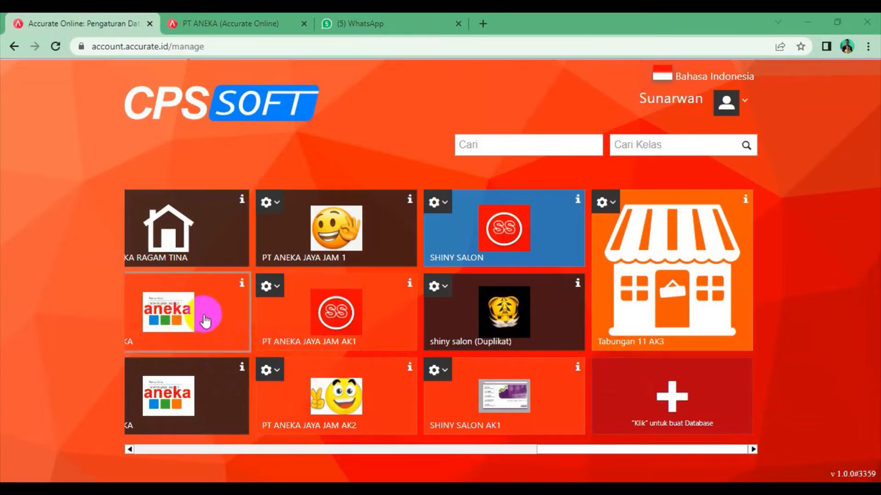
pyautogui.click(203, 317)
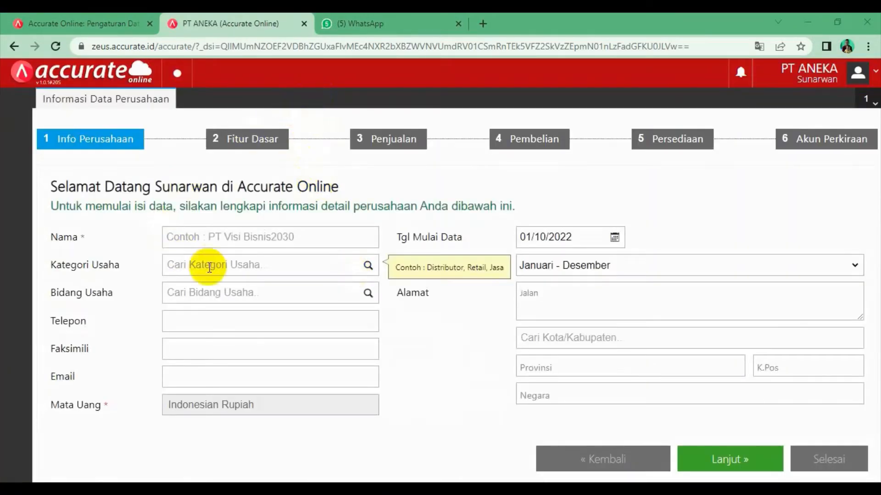
# Enter PT ANEKA as the company name and choose DISTRIBUTOR as the business category
pyautogui.click(217, 237)
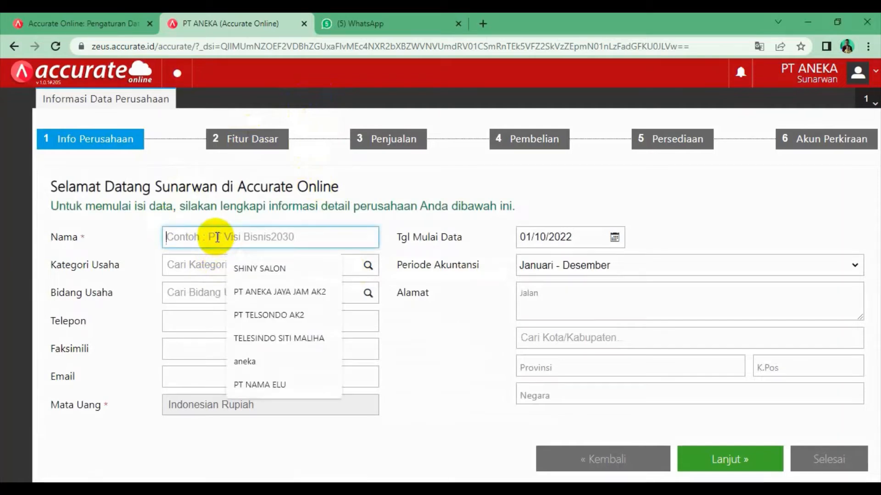
pyautogui.write('PT A')
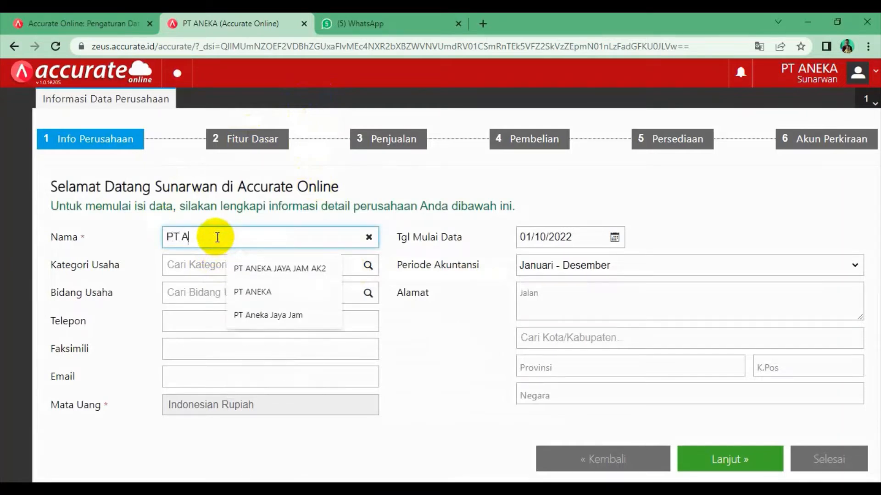
pyautogui.write('NEKA')
pyautogui.click(478, 188)
pyautogui.click(204, 265)
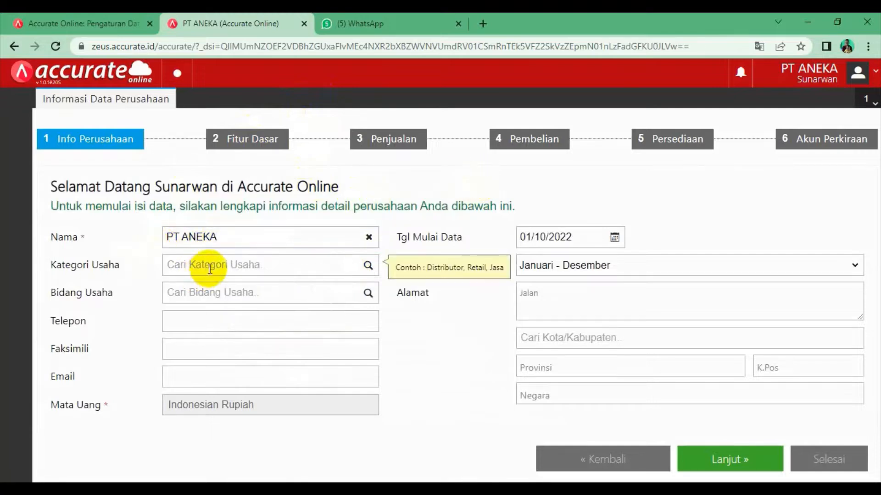
pyautogui.write('R')
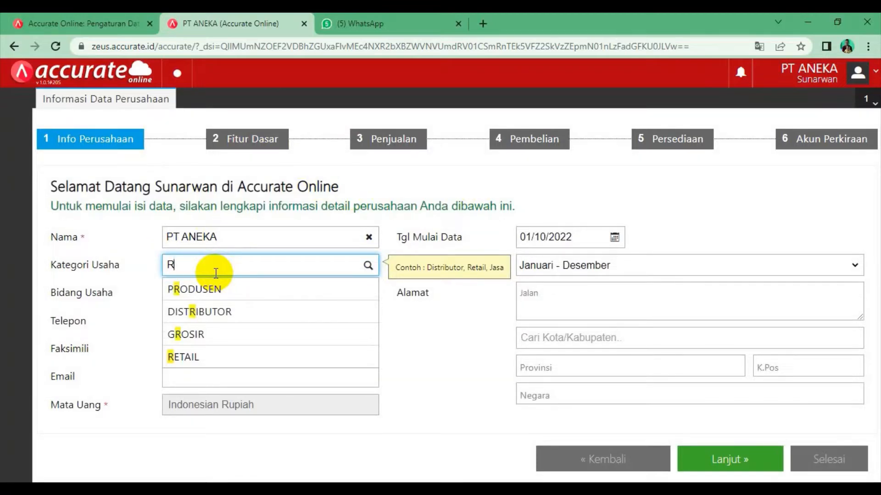
pyautogui.click(210, 344)
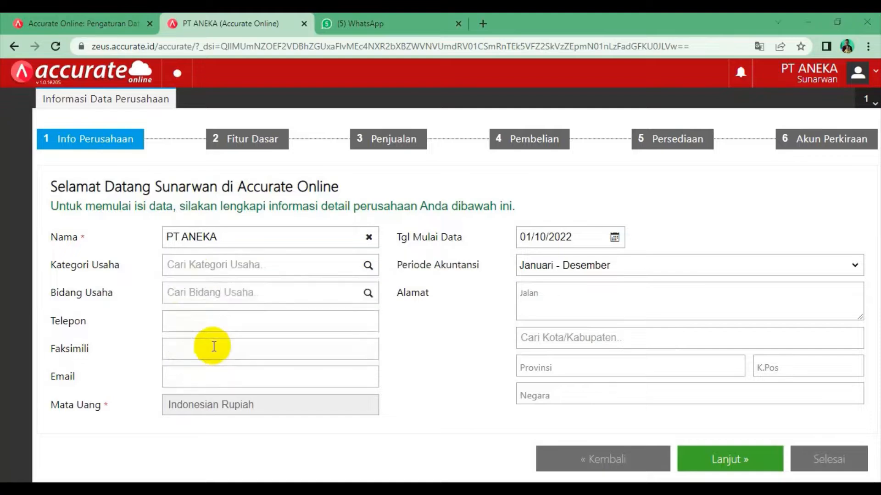
pyautogui.click(251, 265)
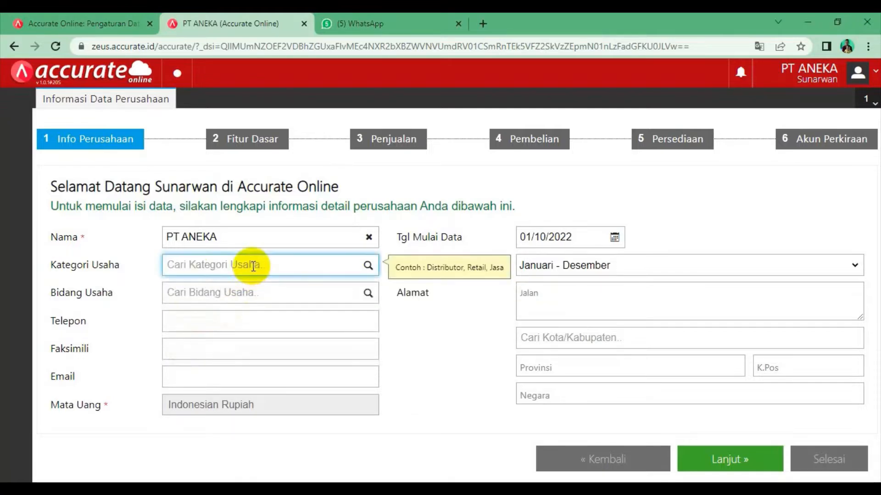
pyautogui.write('D')
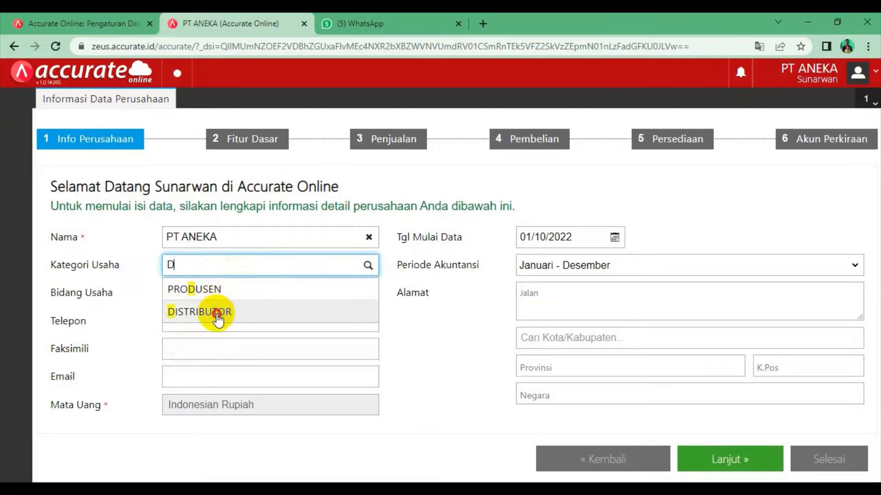
pyautogui.click(218, 316)
# Filter the business field list with O and choose Others (Lainnya)
pyautogui.click(219, 296)
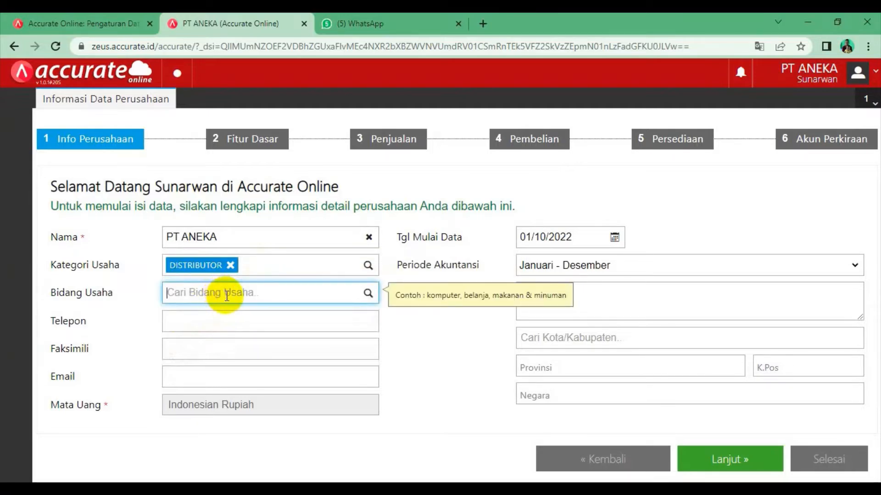
pyautogui.write('O')
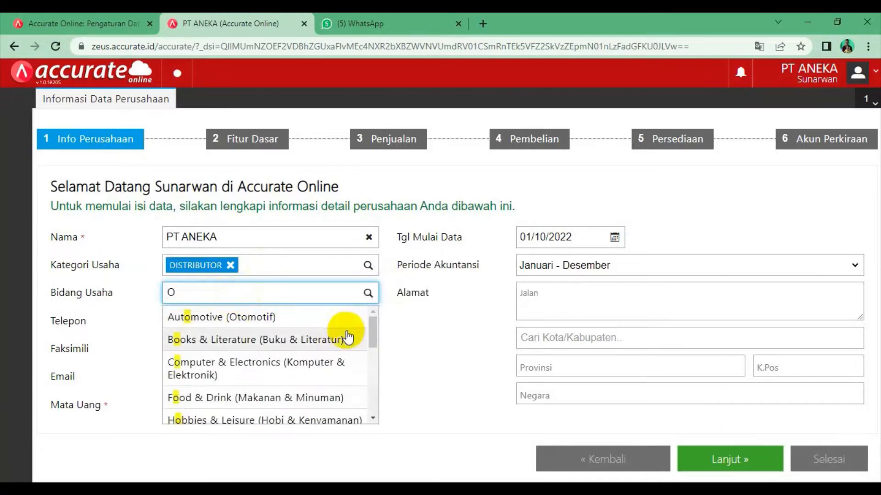
pyautogui.click(373, 326)
pyautogui.moveTo(374, 327); pyautogui.dragTo(377, 403)
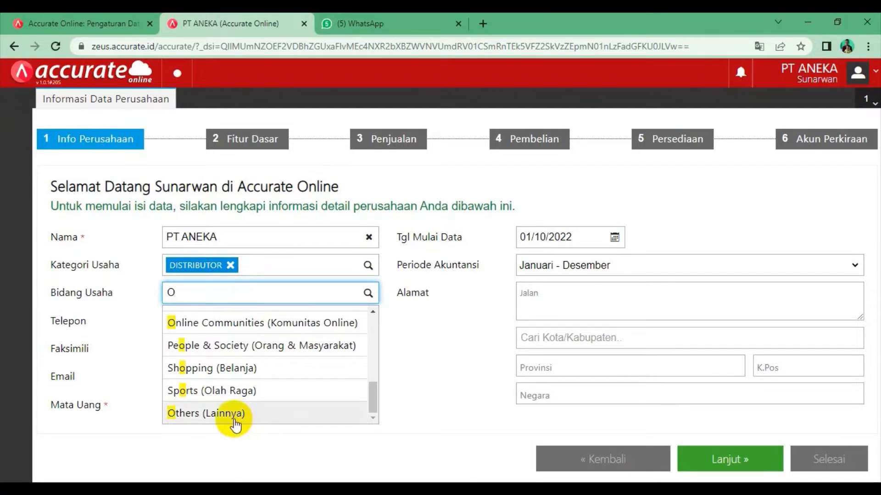
pyautogui.click(236, 419)
pyautogui.click(228, 321)
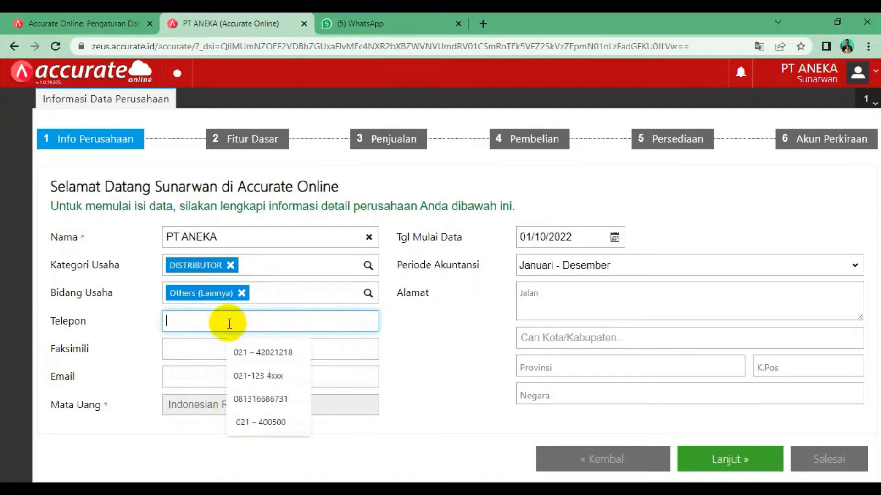
# Fill the telephone and fax numbers from autofill suggestions and type the company e-mail address
pyautogui.click(255, 357)
pyautogui.click(246, 349)
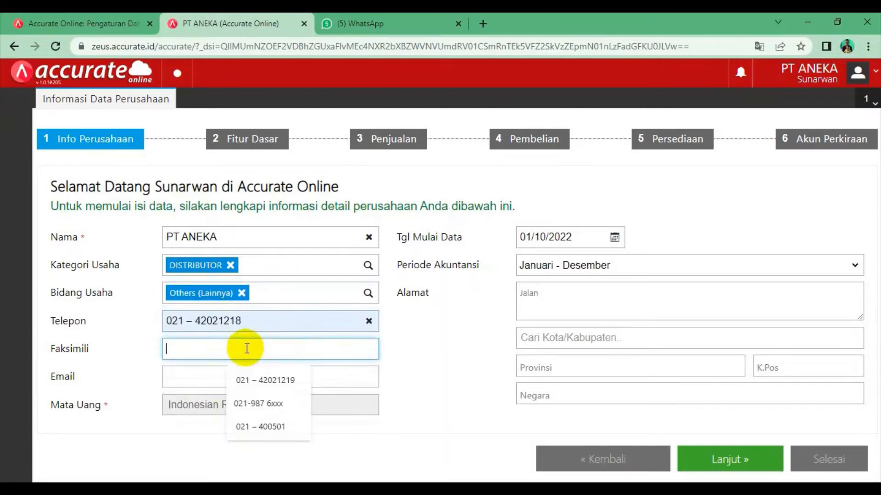
pyautogui.click(263, 380)
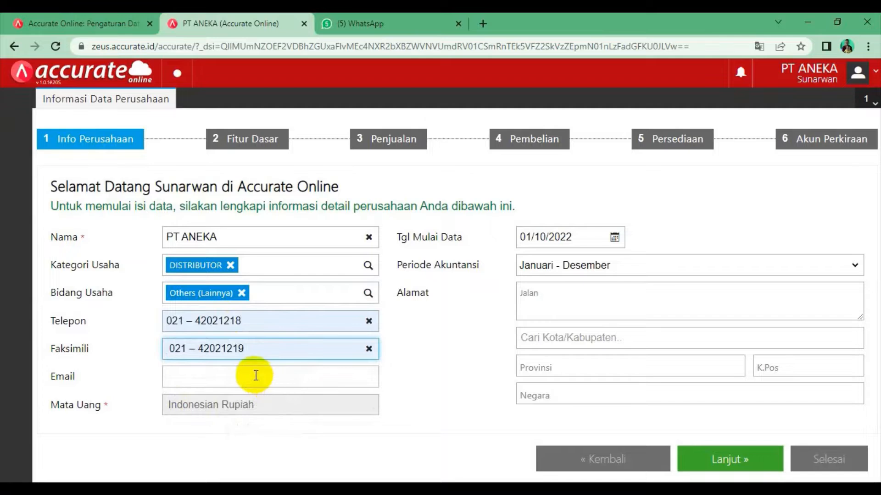
pyautogui.click(255, 382)
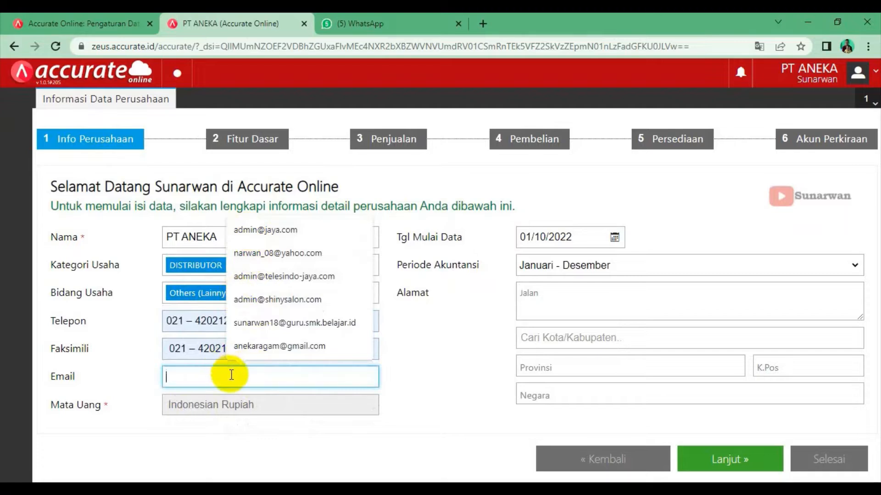
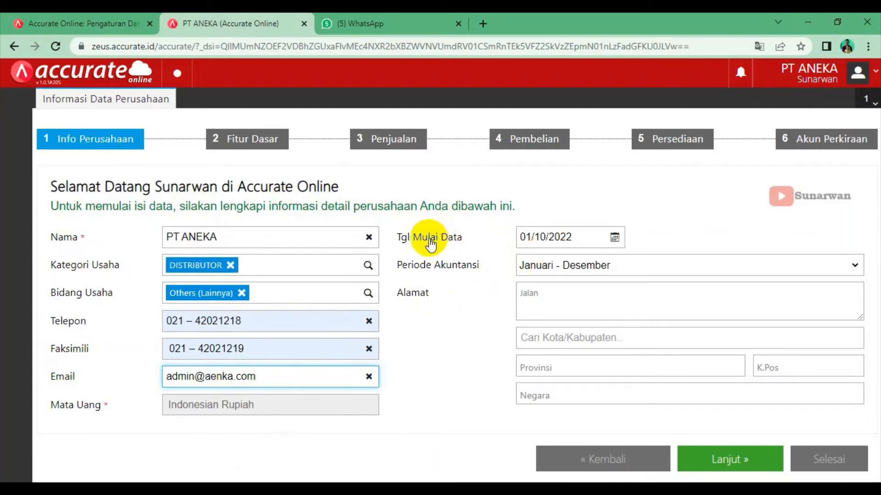
# Set the data start date to 31/12/2021
pyautogui.click(572, 233)
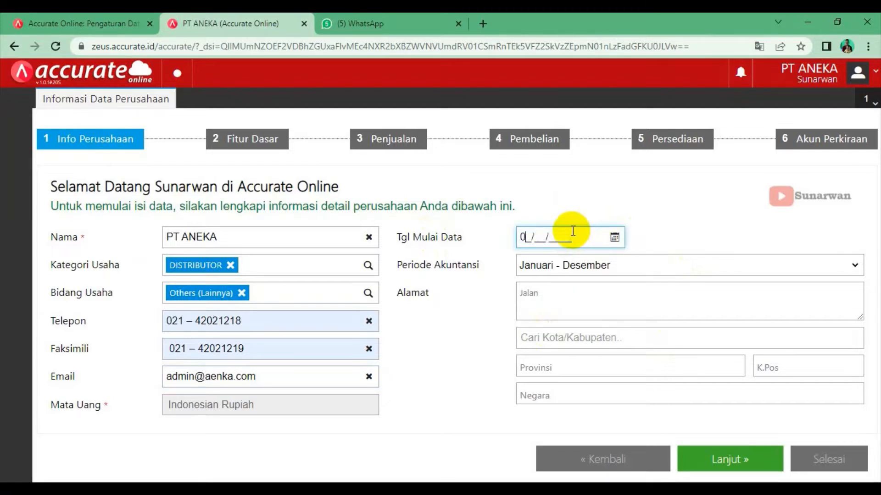
pyautogui.write('1')
pyautogui.press('BackSpace')
pyautogui.press('BackSpace')
pyautogui.write('31/12/2021')
# Enter the company's street address in Alamat
pyautogui.click(579, 303)
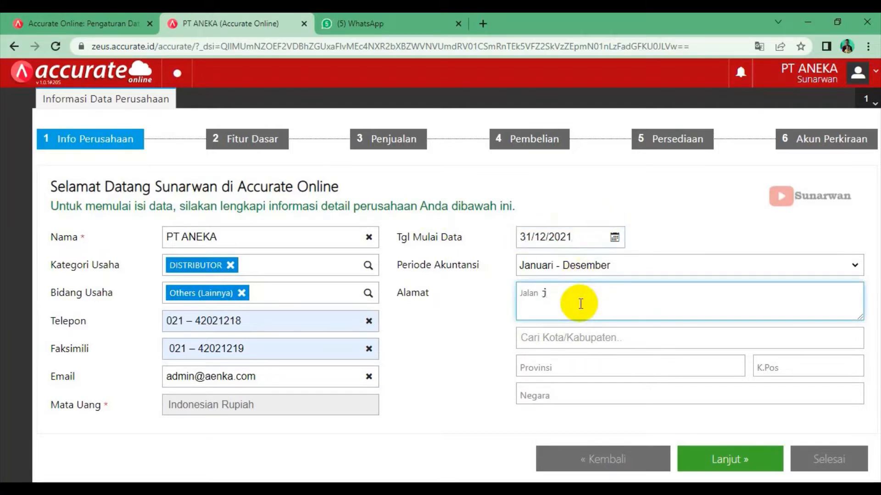
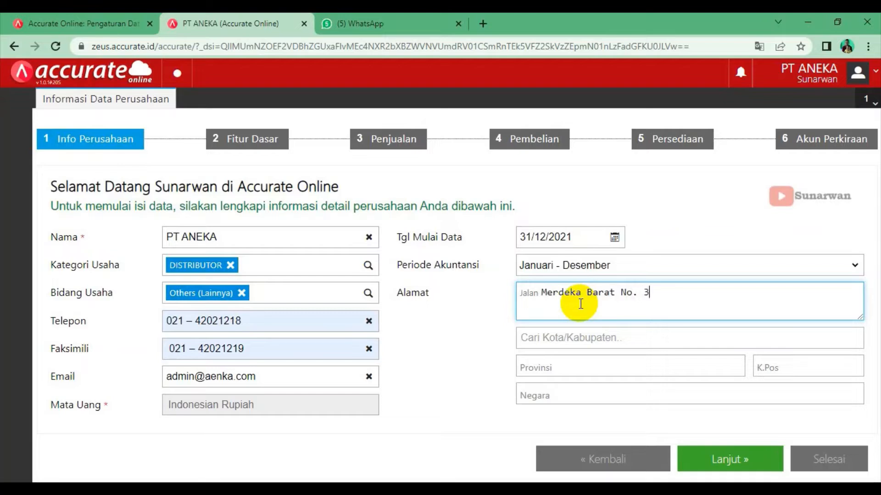
# Choose DKI Jakarta as the city and continue to the basic features
pyautogui.click(571, 342)
pyautogui.write('j')
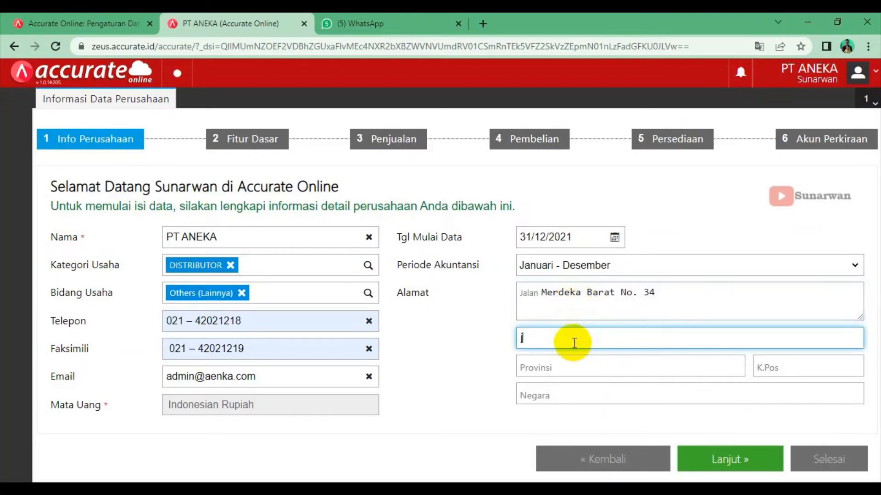
pyautogui.write('aka')
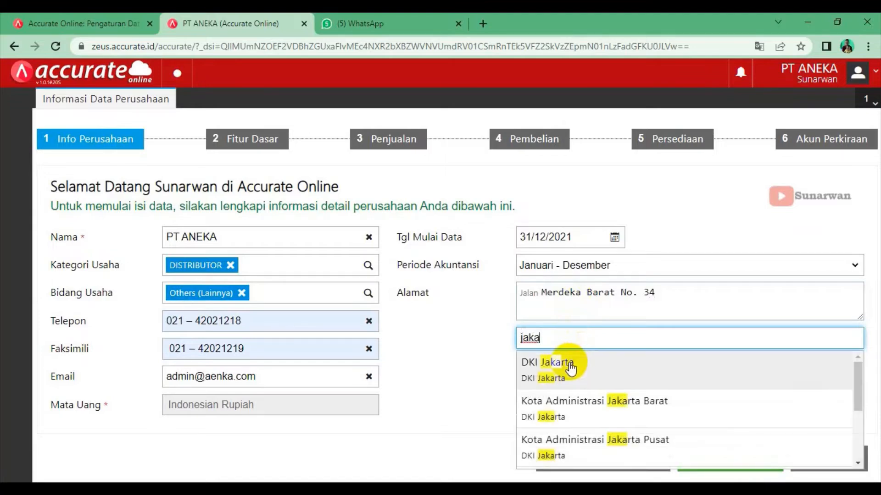
pyautogui.click(571, 367)
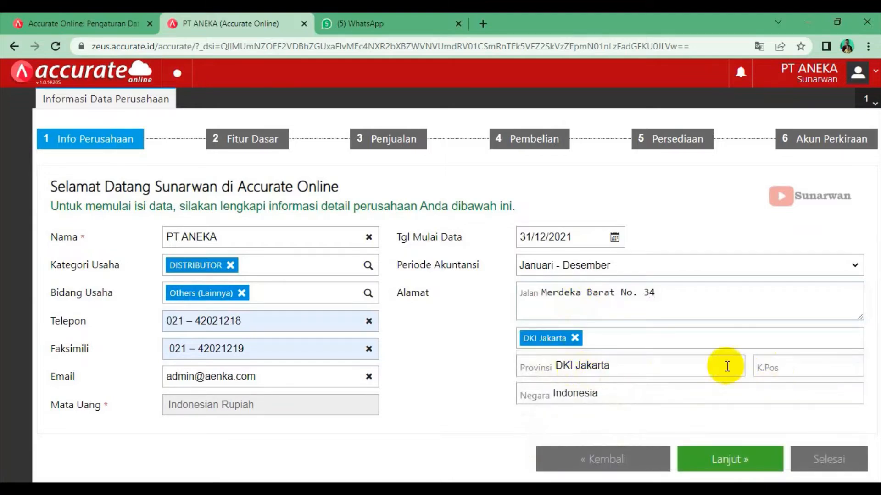
pyautogui.click(708, 459)
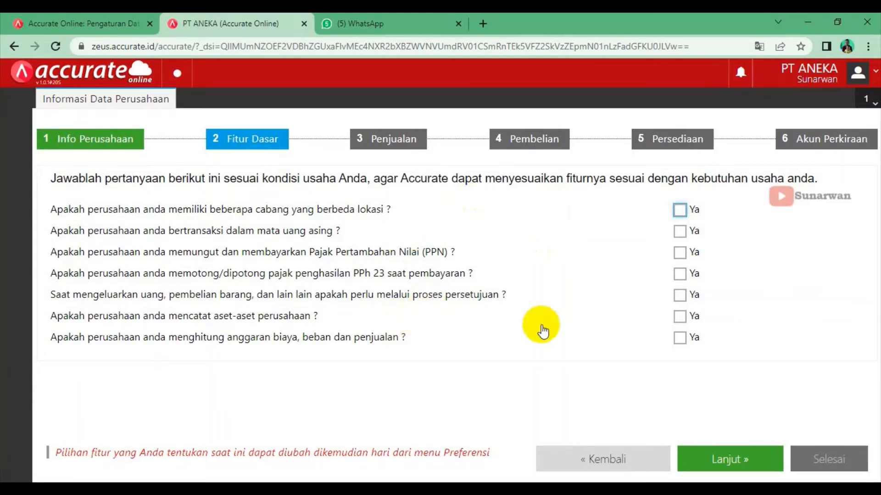
# Answer yes to having branches and foreign currency, choosing US Dollar
pyautogui.click(680, 210)
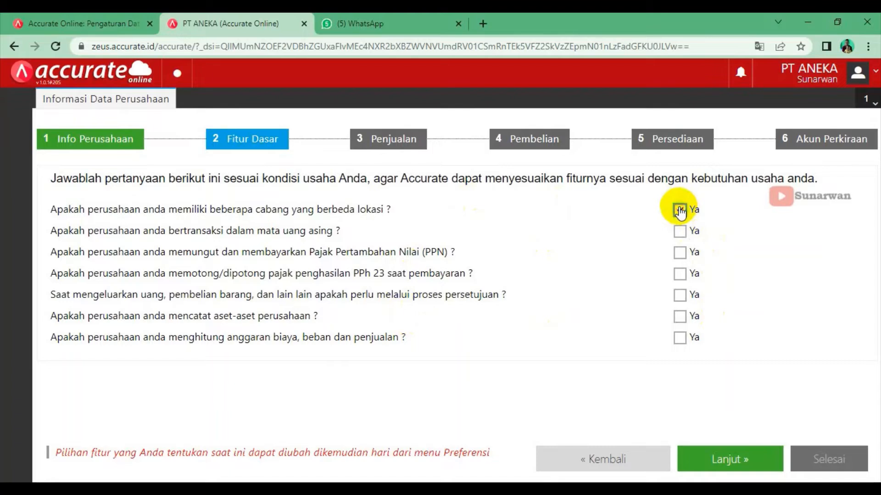
pyautogui.click(680, 232)
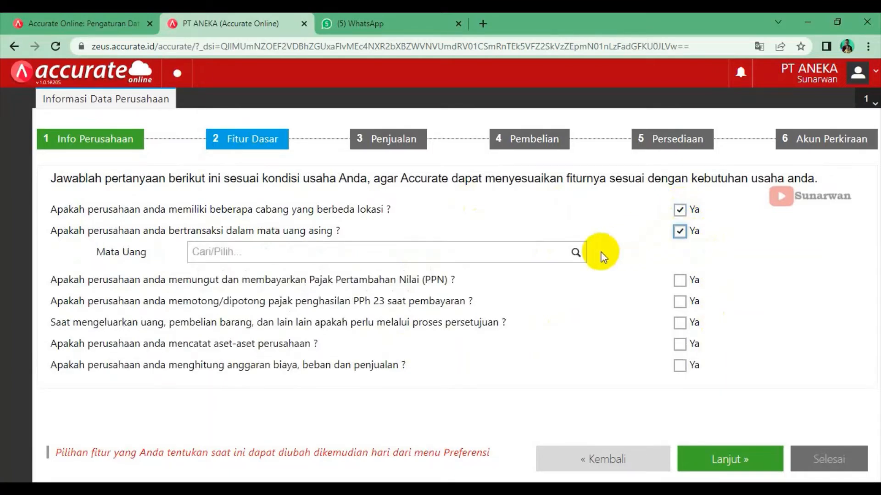
pyautogui.click(575, 253)
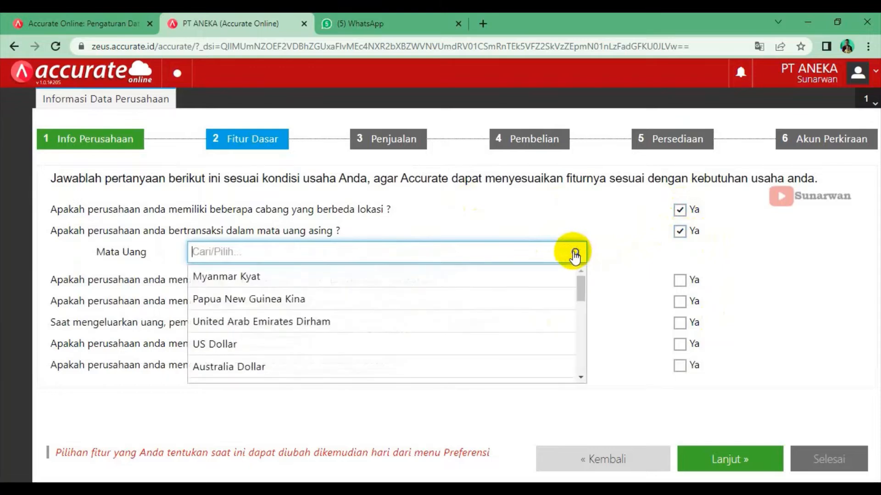
pyautogui.click(228, 345)
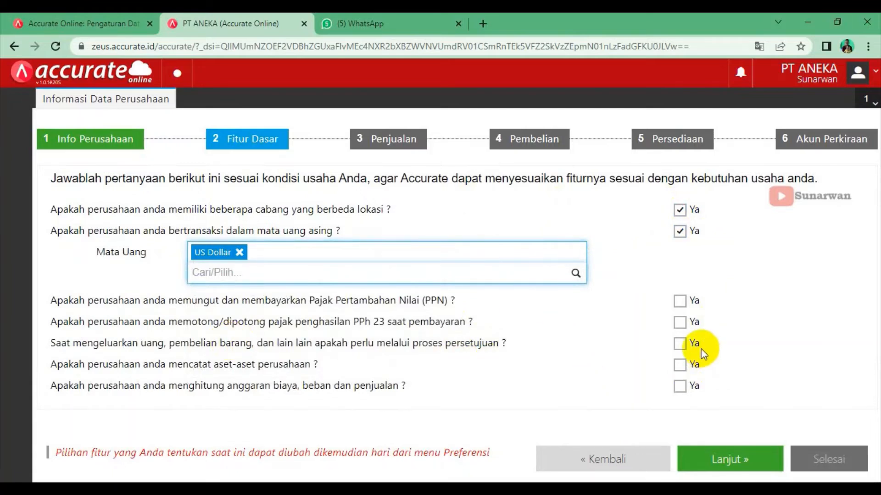
# Answer yes to PPN, PPh 23, spending approvals and asset records, then continue
pyautogui.click(680, 301)
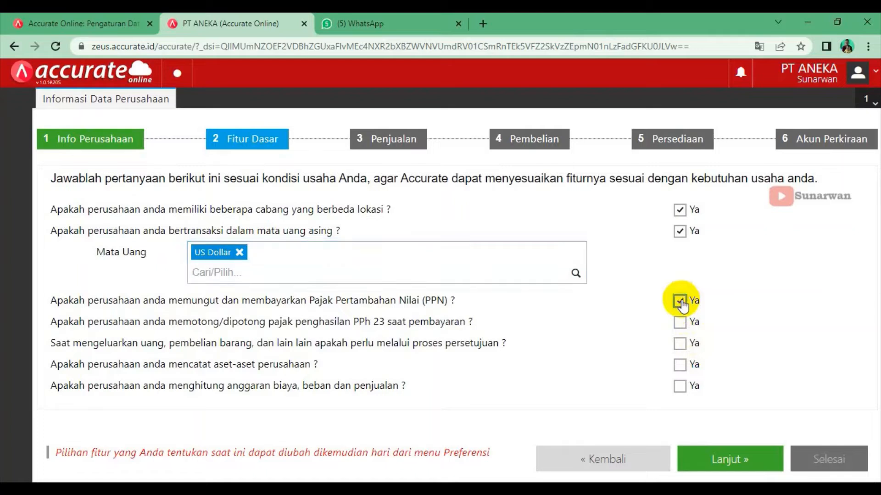
pyautogui.click(682, 325)
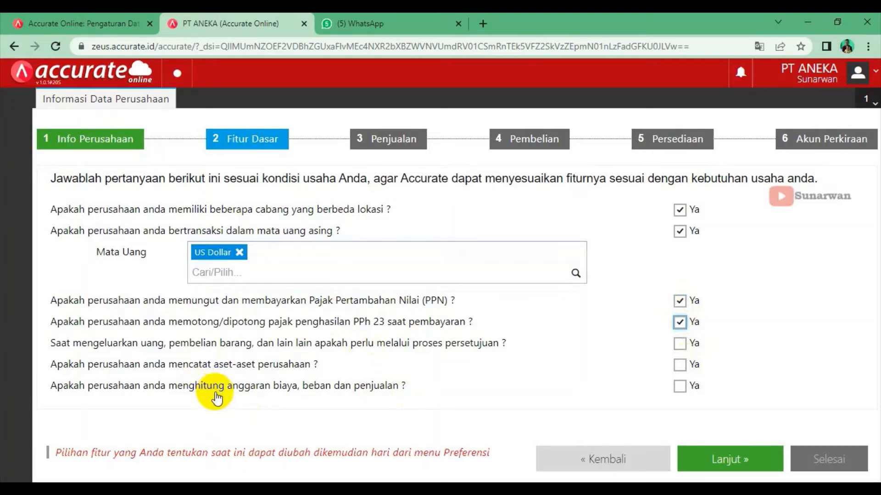
pyautogui.click(679, 345)
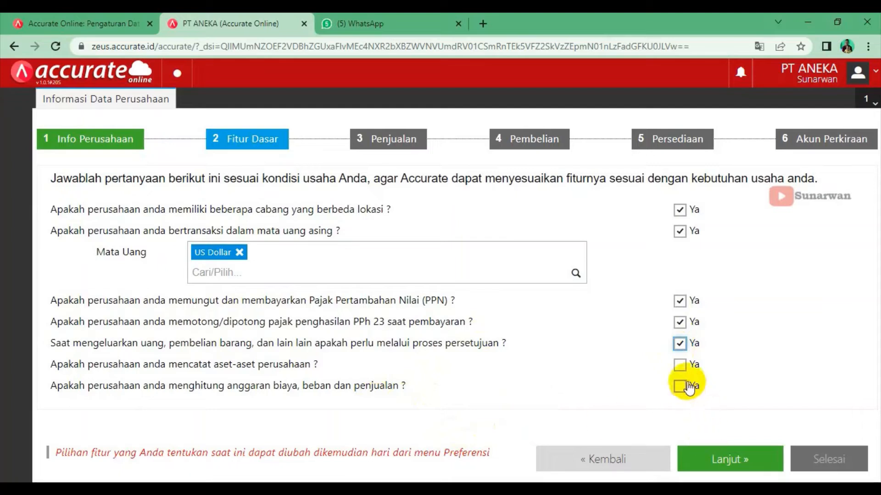
pyautogui.click(681, 366)
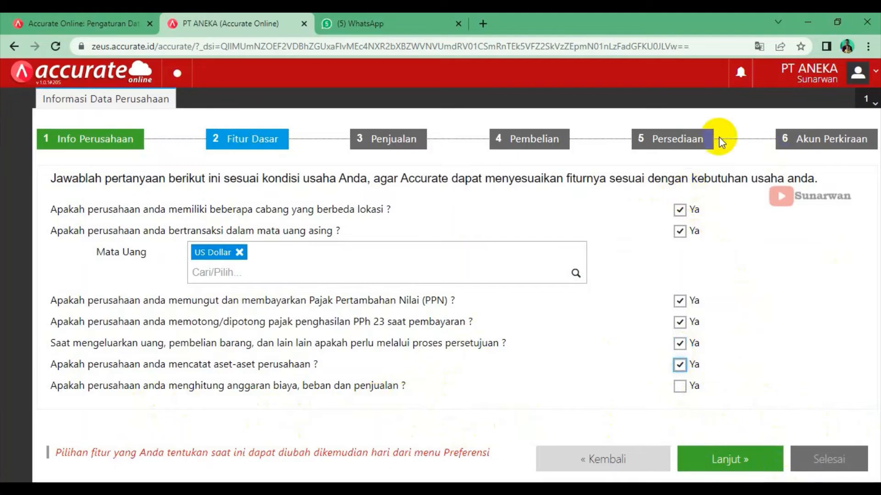
pyautogui.click(731, 465)
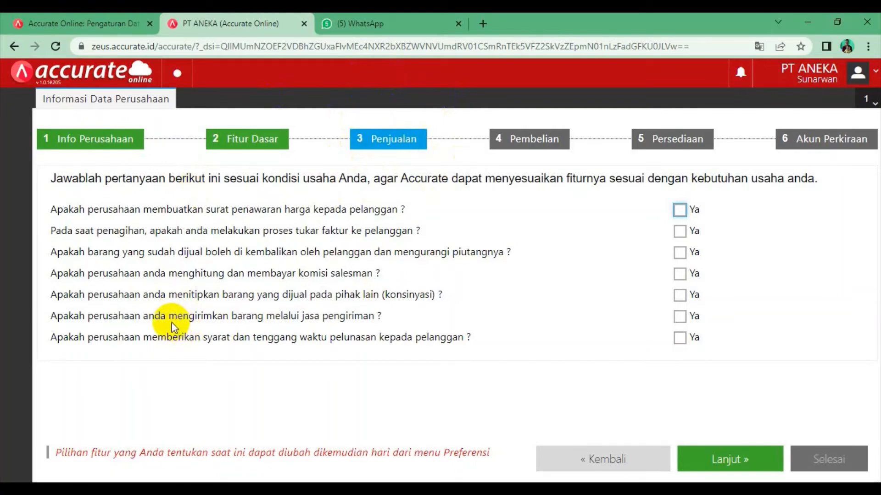
# Answer yes to quotations, invoice exchange, returns, salesman commission, delivery services and payment terms
pyautogui.click(680, 212)
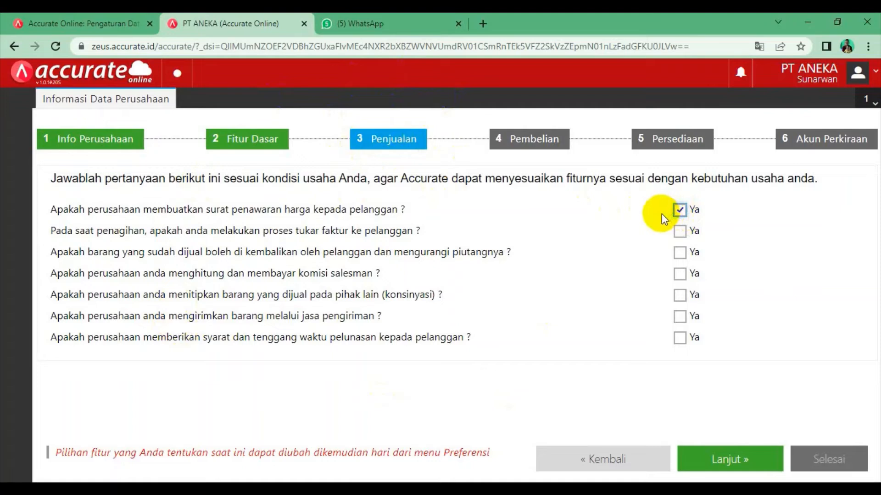
pyautogui.click(683, 234)
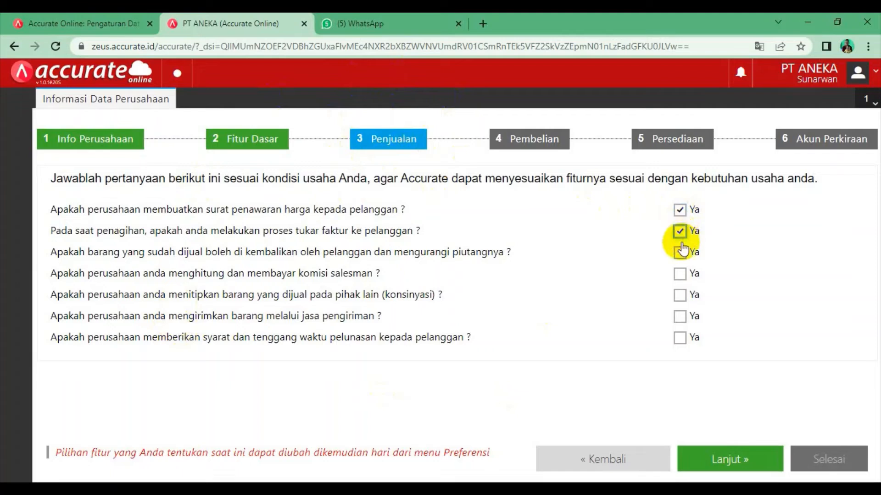
pyautogui.click(681, 254)
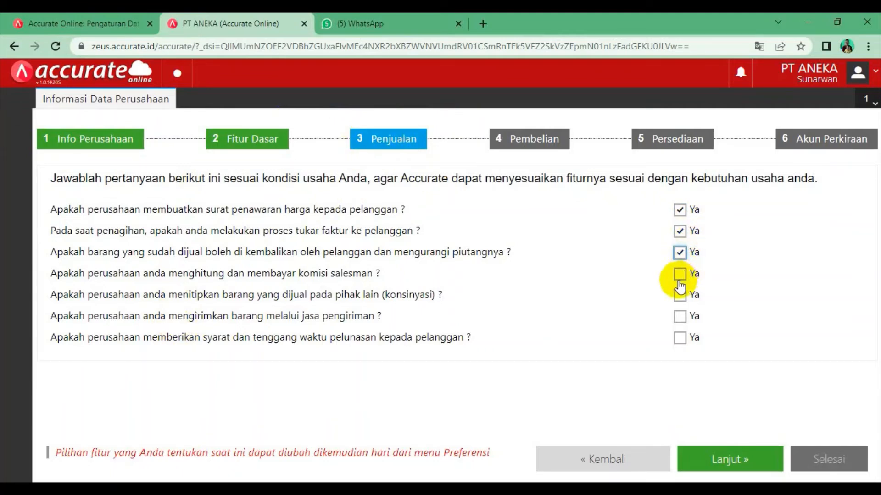
pyautogui.click(679, 274)
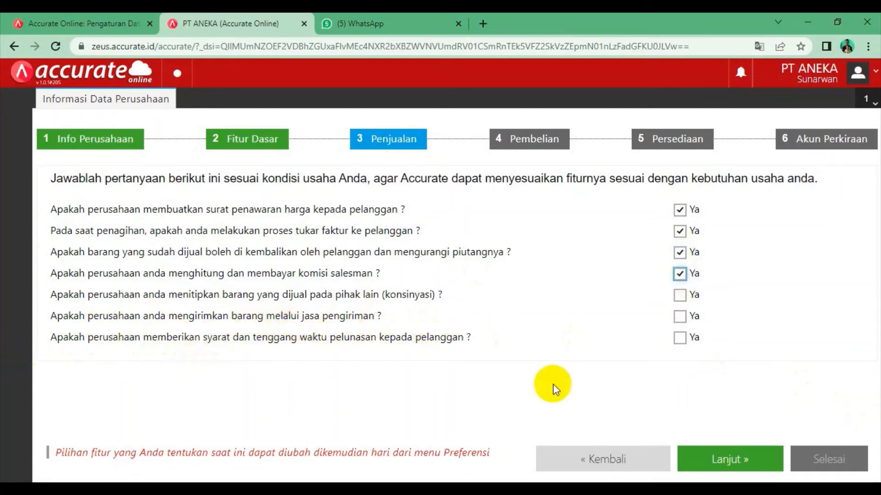
pyautogui.click(679, 317)
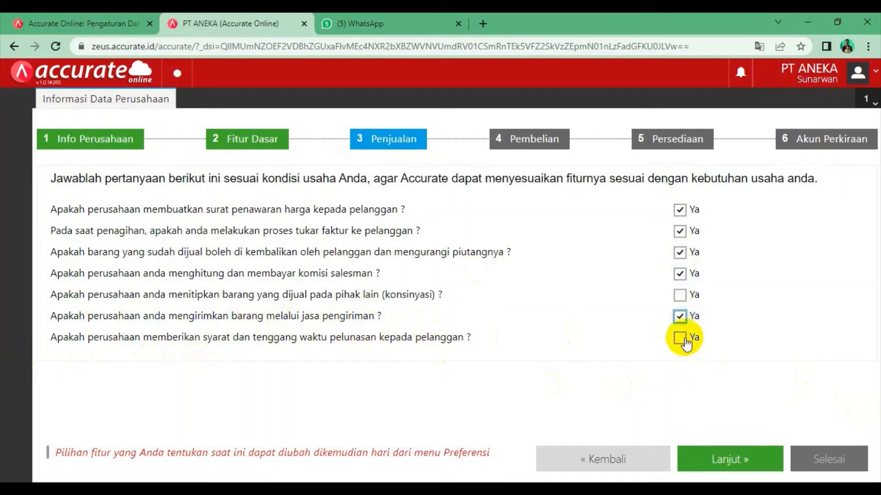
pyautogui.click(683, 340)
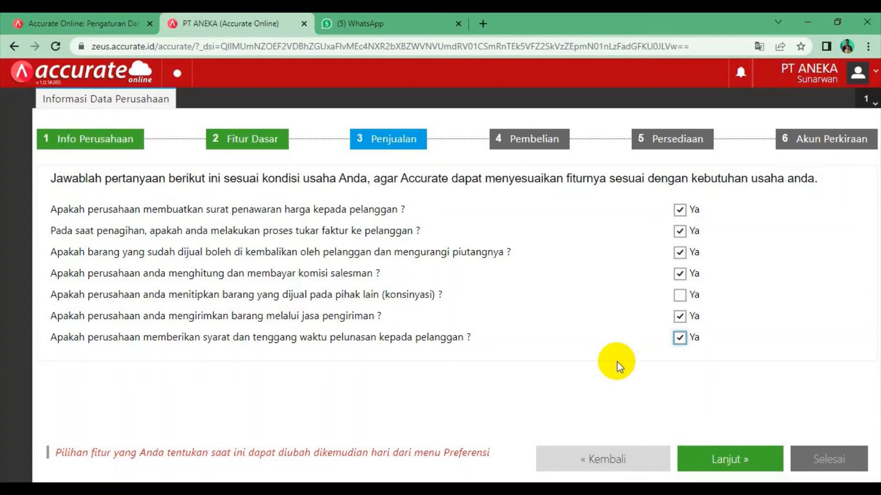
pyautogui.click(729, 458)
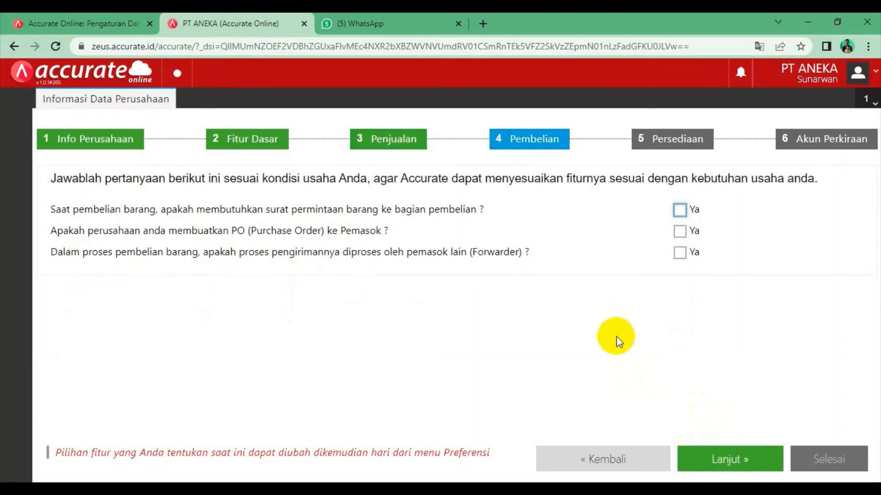
# Enable purchase requests and purchase orders, leave forwarder off, and continue
pyautogui.click(680, 212)
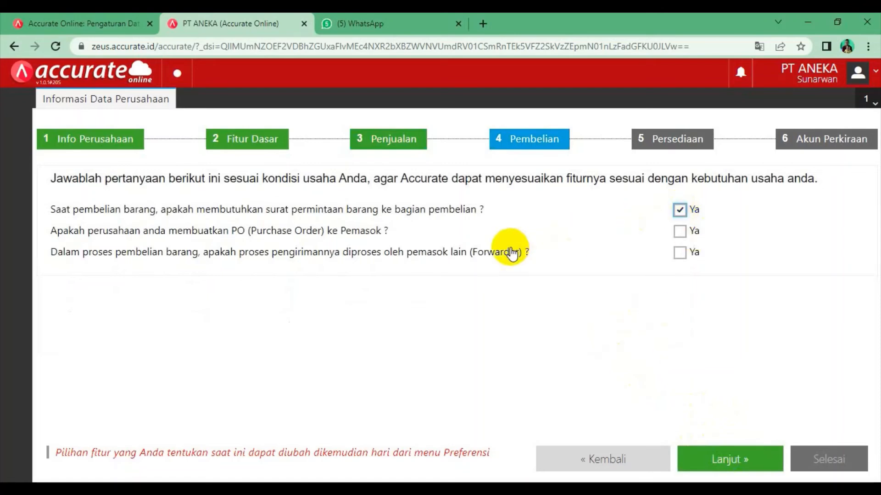
pyautogui.click(680, 232)
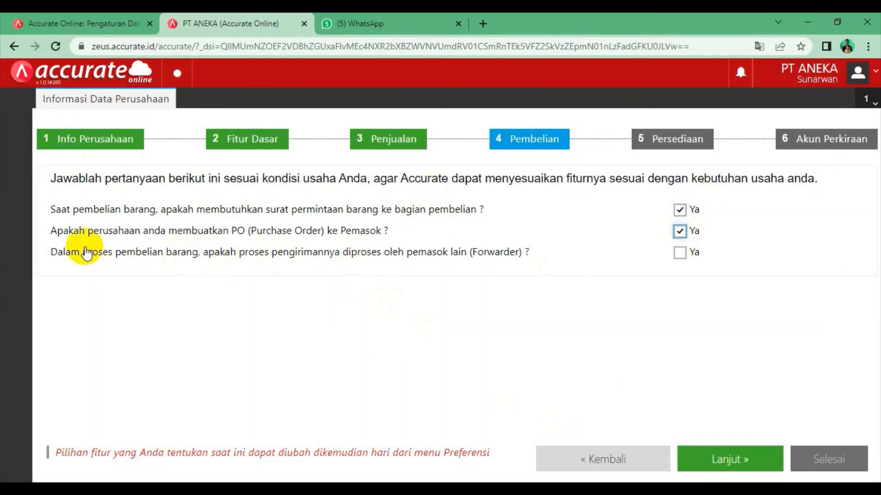
pyautogui.click(744, 461)
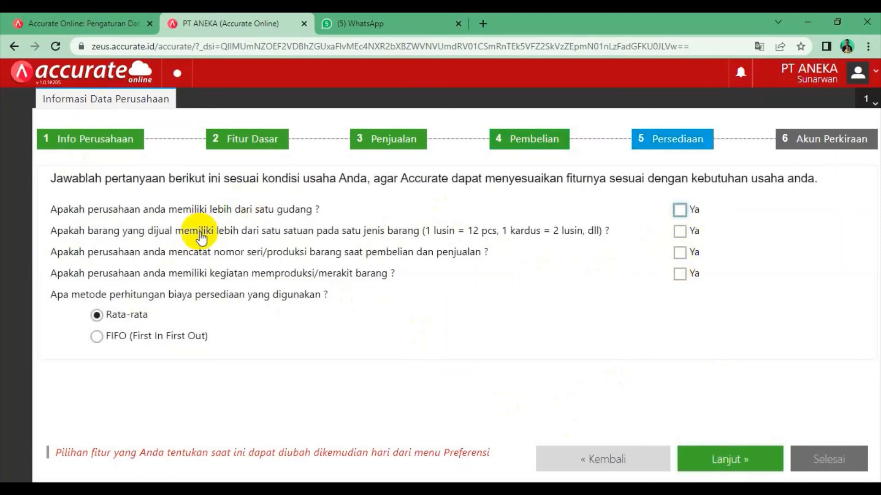
# Enable more than one warehouse and continue to the Akun Perkiraan step
pyautogui.click(680, 212)
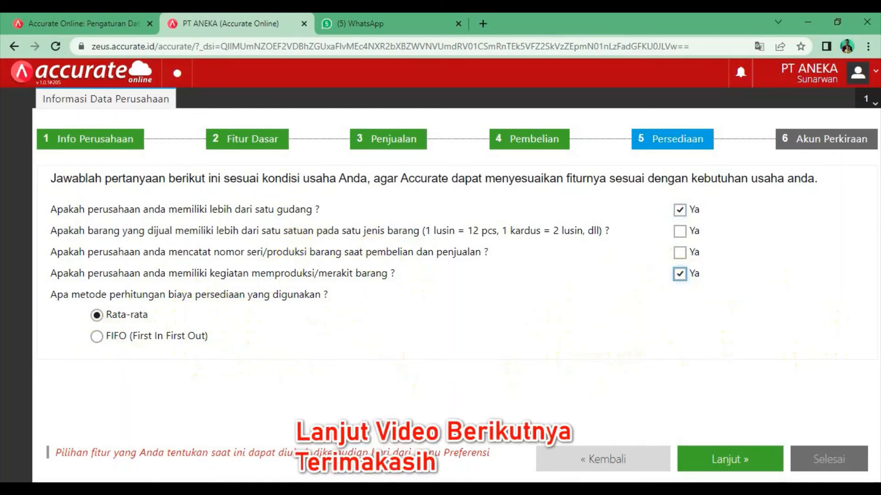
pyautogui.click(728, 459)
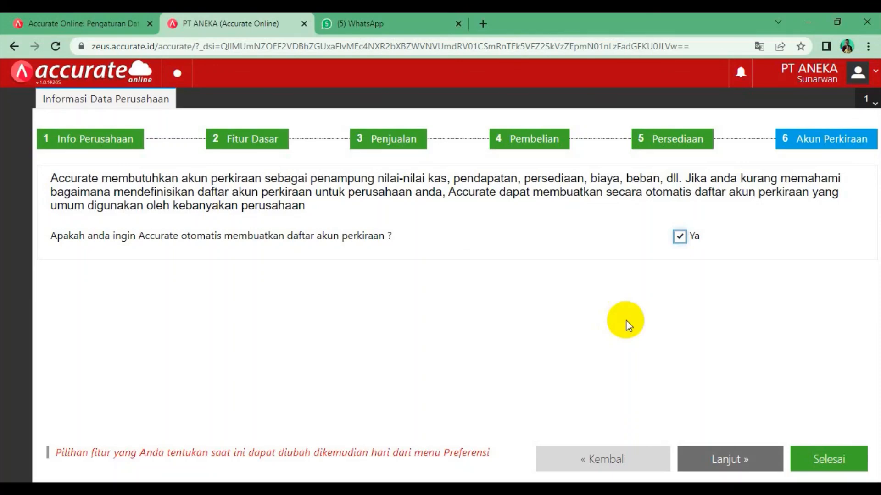
# Review from step 1 back to Akun Perkiraan, untick automatic chart of accounts, and finish
pyautogui.click(80, 137)
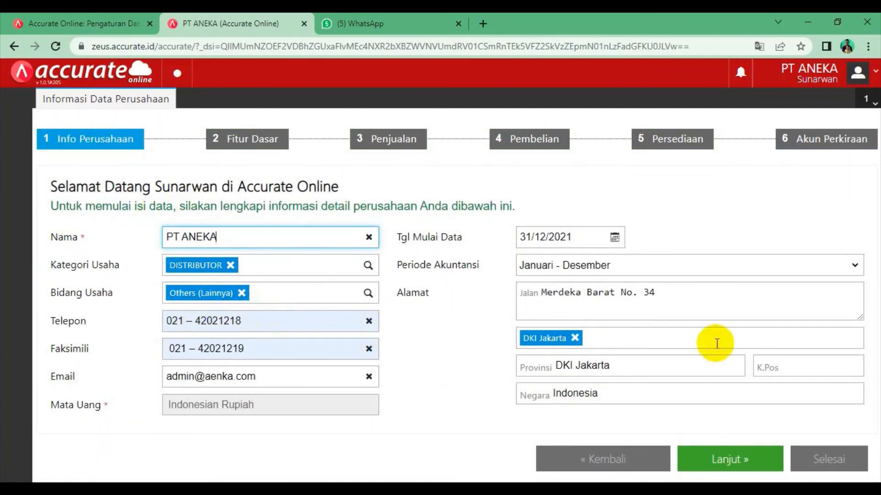
pyautogui.click(834, 140)
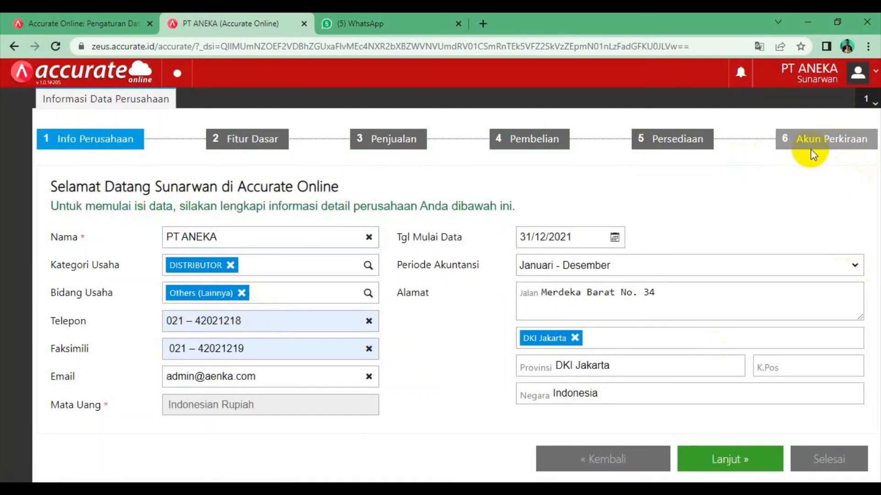
pyautogui.click(744, 460)
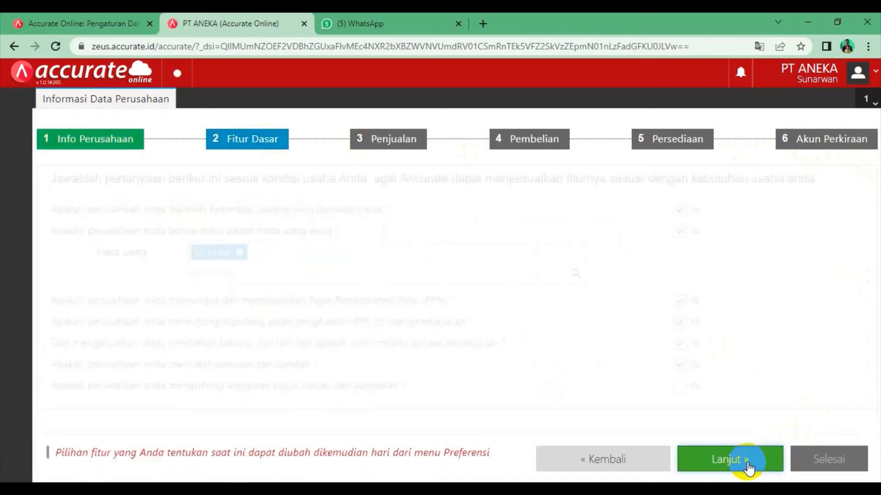
pyautogui.click(746, 462)
pyautogui.click(747, 464)
pyautogui.click(746, 462)
pyautogui.click(747, 461)
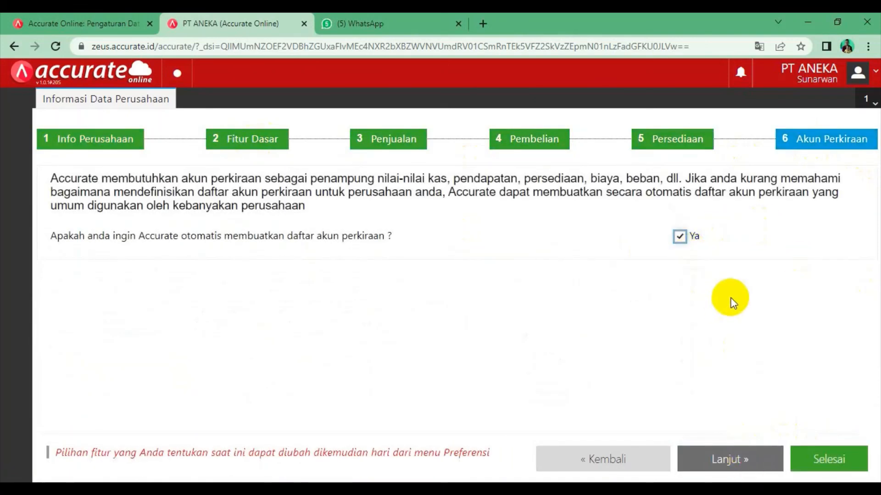
pyautogui.click(678, 239)
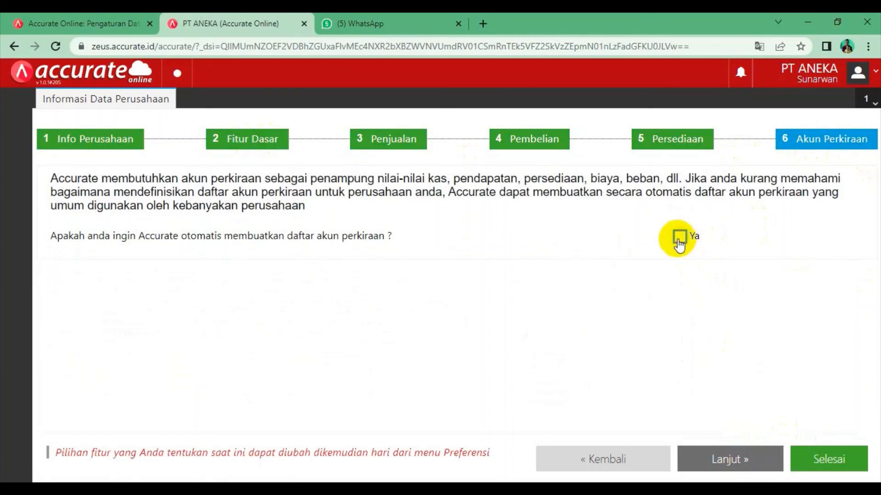
pyautogui.click(823, 459)
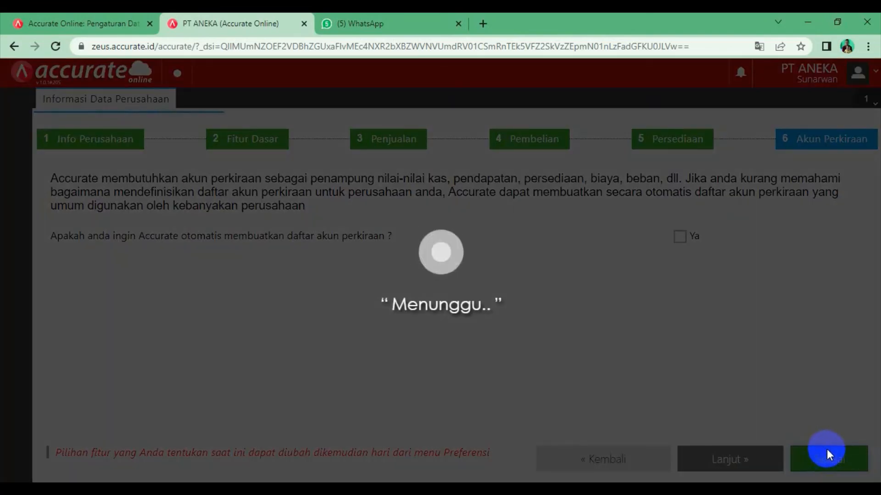